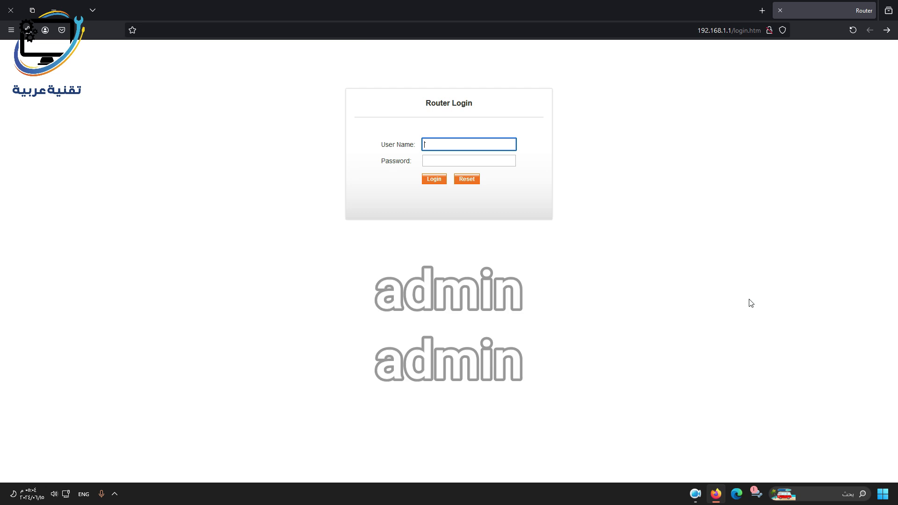
# - Sign in to the D301v4 admin page with user name 'admin'
pyautogui.write('admin')
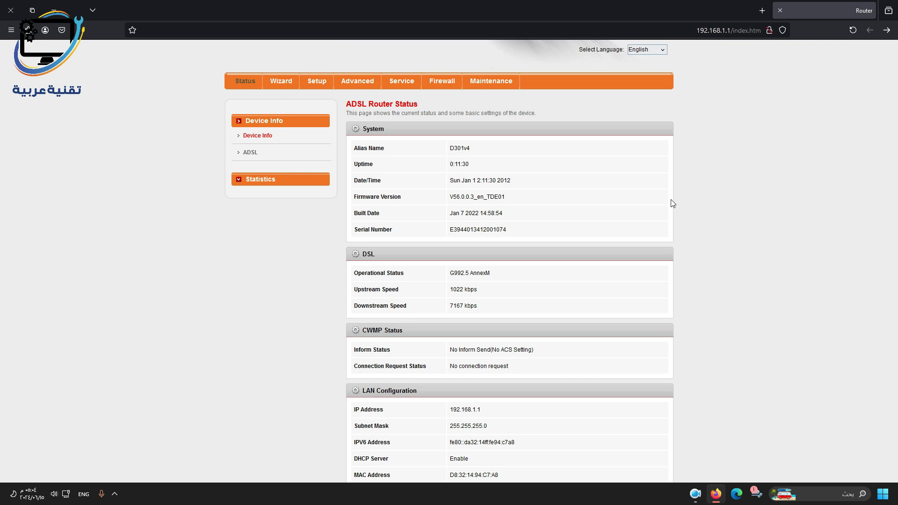
# - Go to the Setup > WAN configuration form
pyautogui.click(317, 82)
pyautogui.scroll(-4, 704, 191)
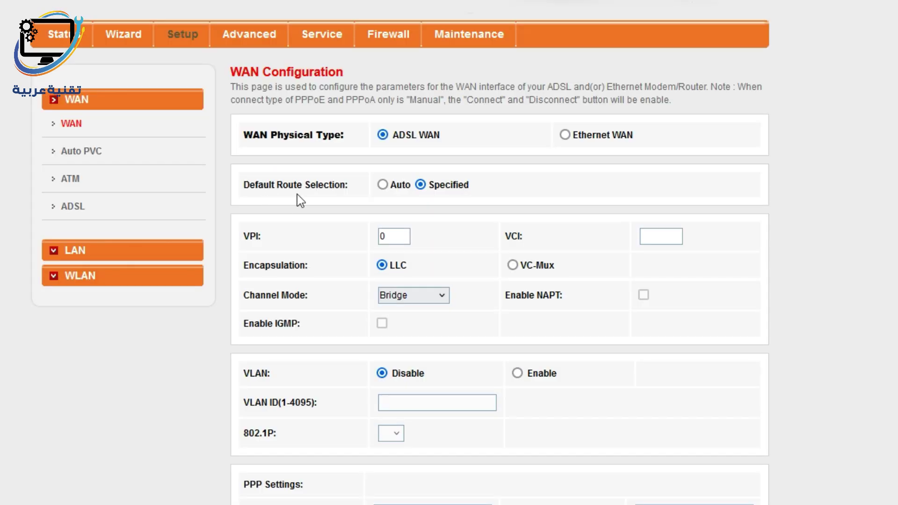
pyautogui.moveTo(482, 188); pyautogui.dragTo(428, 187)
pyautogui.click(288, 243)
# - Keep VPI 0, set VCI to 32 and choose PPPoE channel mode
pyautogui.moveTo(400, 237); pyautogui.dragTo(337, 231)
pyautogui.click(665, 236)
pyautogui.write('32')
pyautogui.click(551, 269)
pyautogui.click(418, 298)
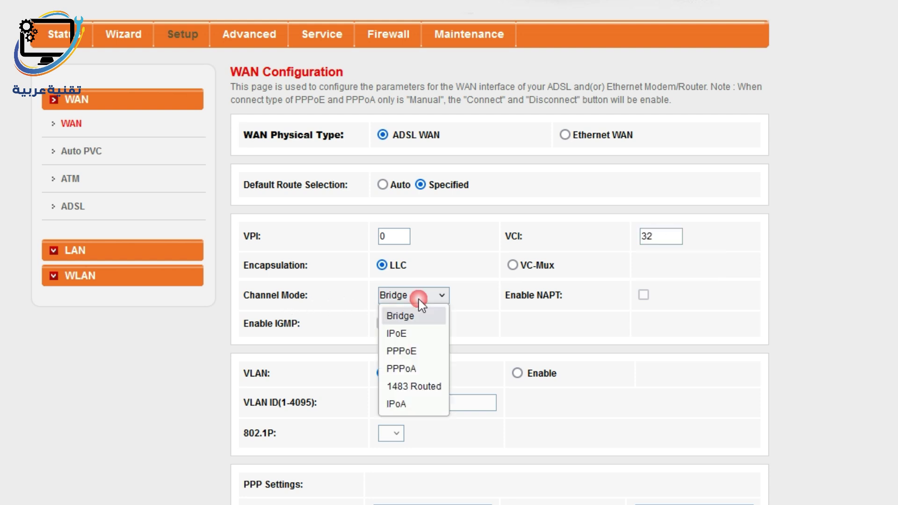
pyautogui.click(419, 352)
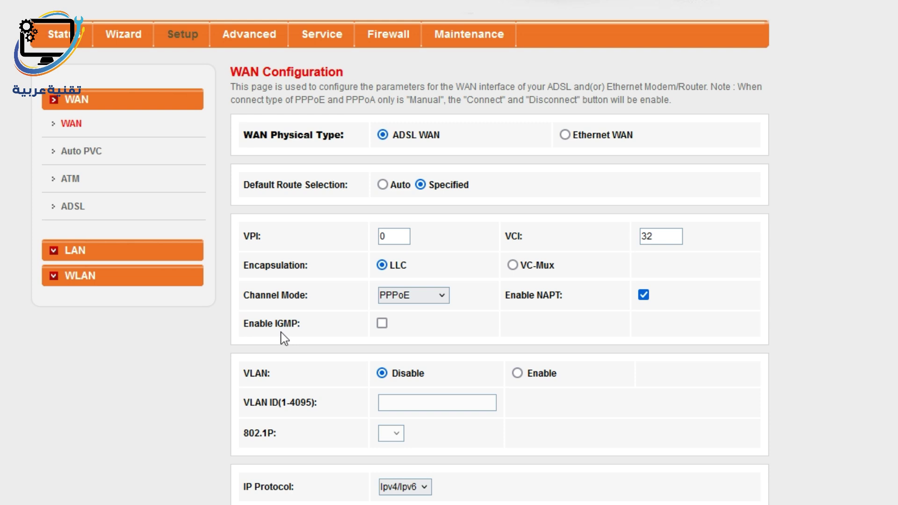
# - Enable IGMP, fill in the PPP account user name and password, and disable Default Route
pyautogui.click(382, 324)
pyautogui.scroll(-4, 697, 353)
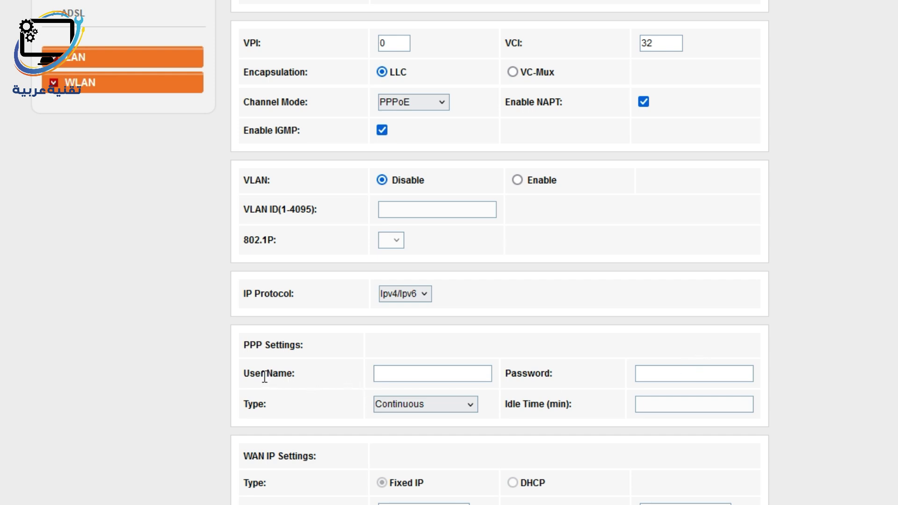
pyautogui.moveTo(249, 373); pyautogui.dragTo(321, 377)
pyautogui.moveTo(522, 373); pyautogui.dragTo(593, 385)
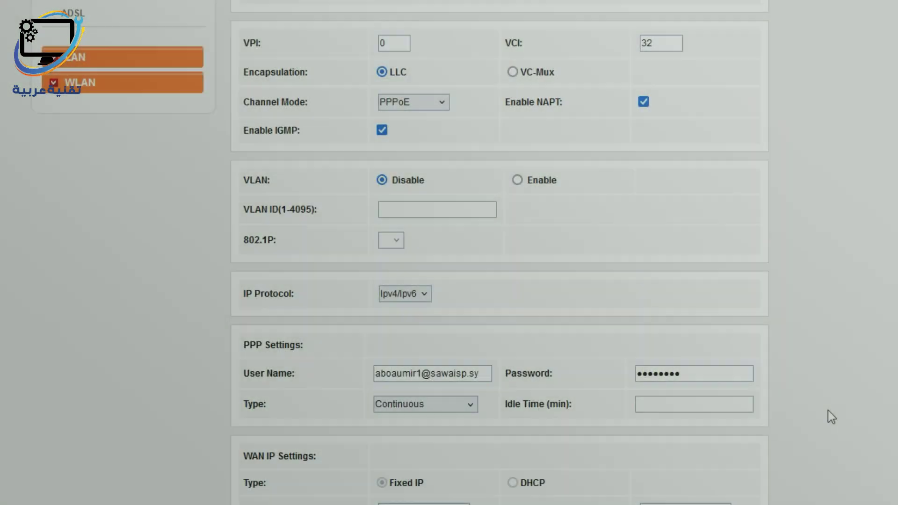
pyautogui.scroll(-5, 832, 417)
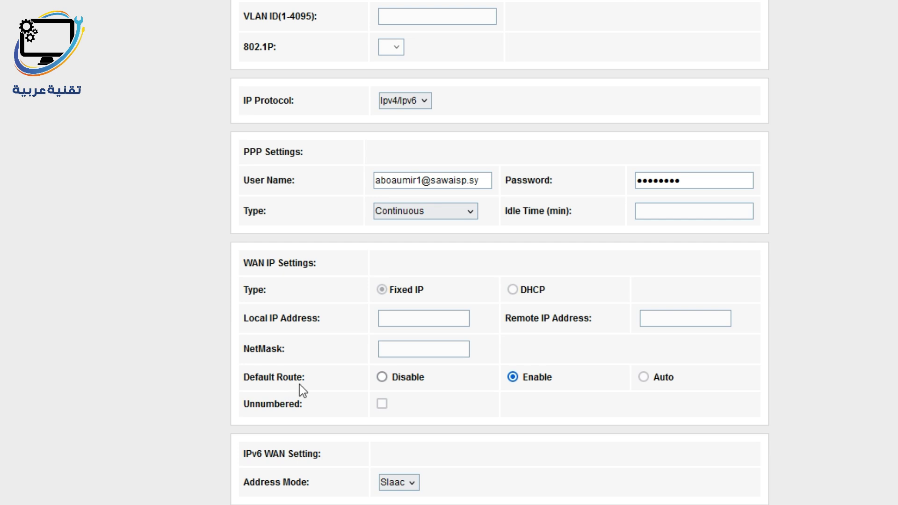
pyautogui.click(382, 379)
pyautogui.scroll(-1, 524, 323)
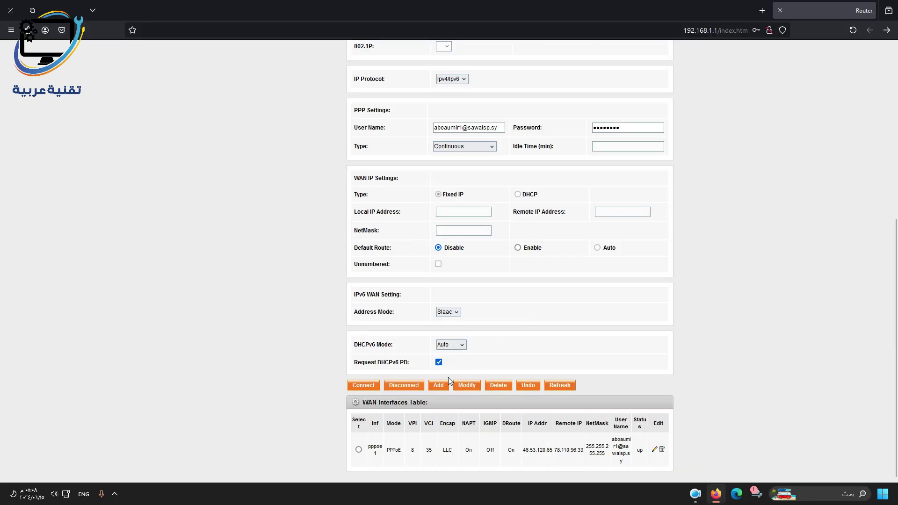
# - Add the pppoe2 interface (VPI 0, VCI 32), set it to Bridged Ethernet and apply
pyautogui.click(438, 385)
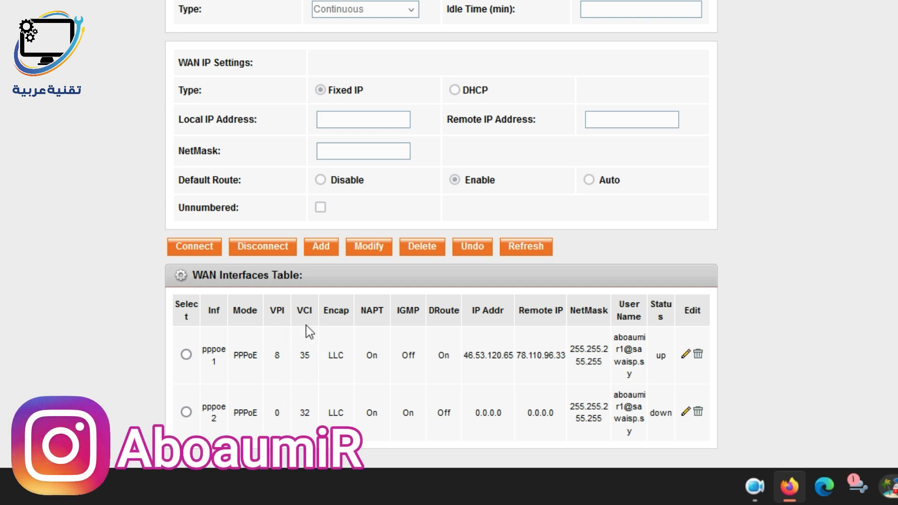
pyautogui.doubleClick(305, 413)
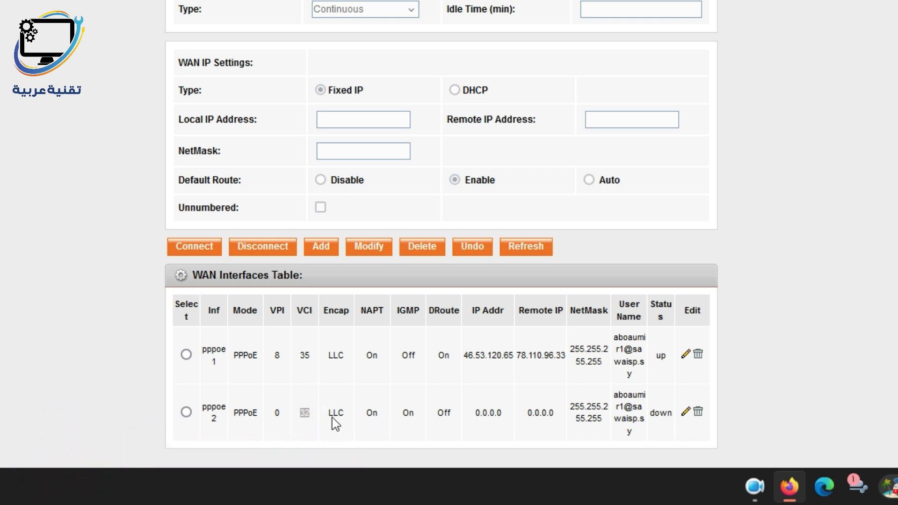
pyautogui.click(683, 418)
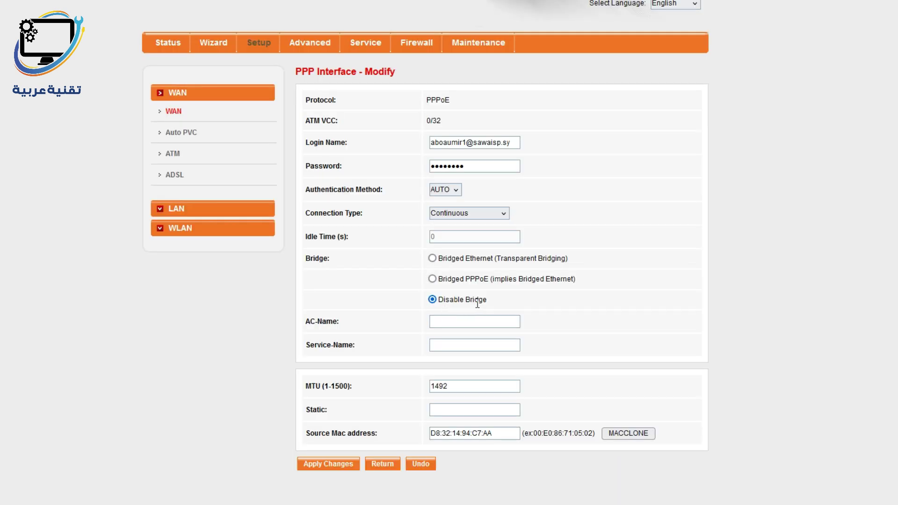
pyautogui.click(431, 259)
pyautogui.click(333, 467)
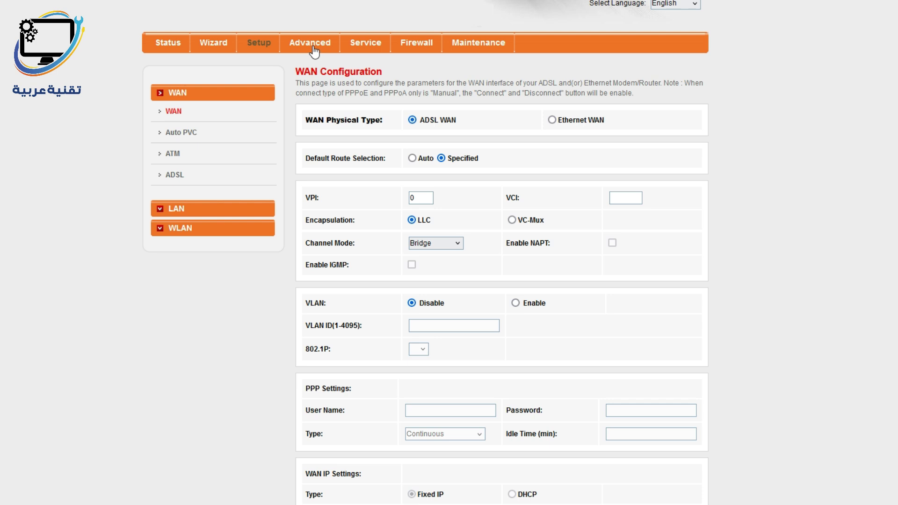
# - Under Advanced > Static Route, add 10.237.239.0 / 255.255.255.0 on interface pppoe2
pyautogui.click(313, 49)
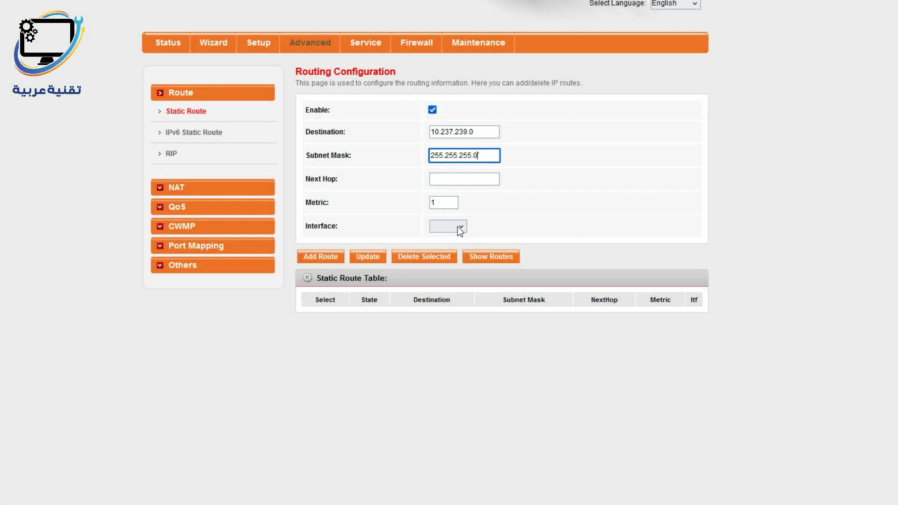
pyautogui.click(457, 226)
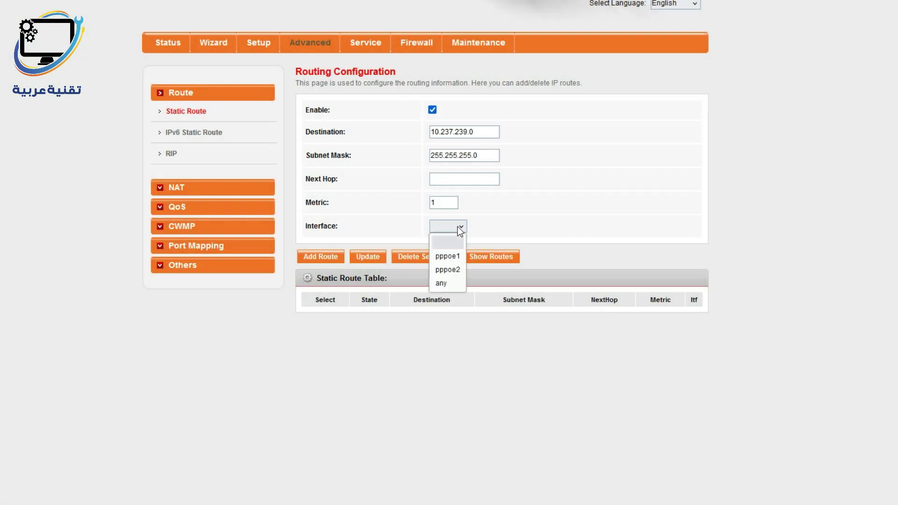
pyautogui.click(444, 270)
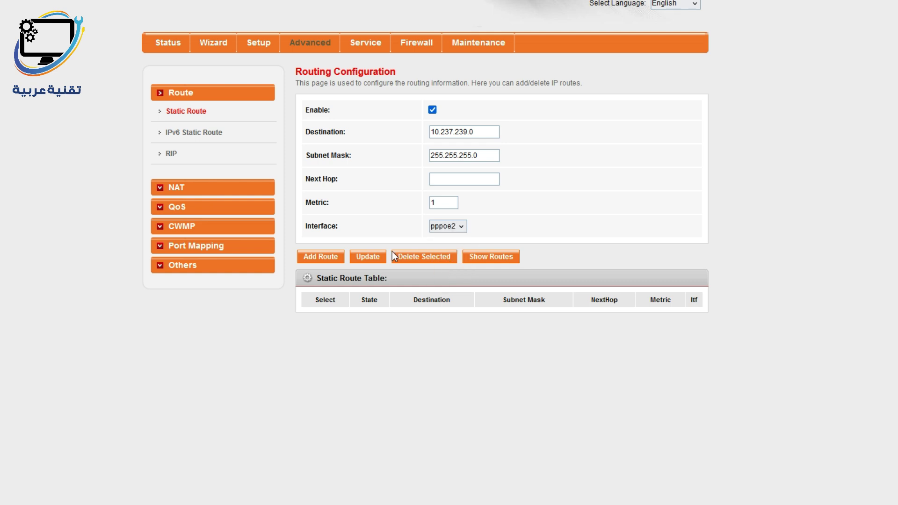
pyautogui.click(317, 258)
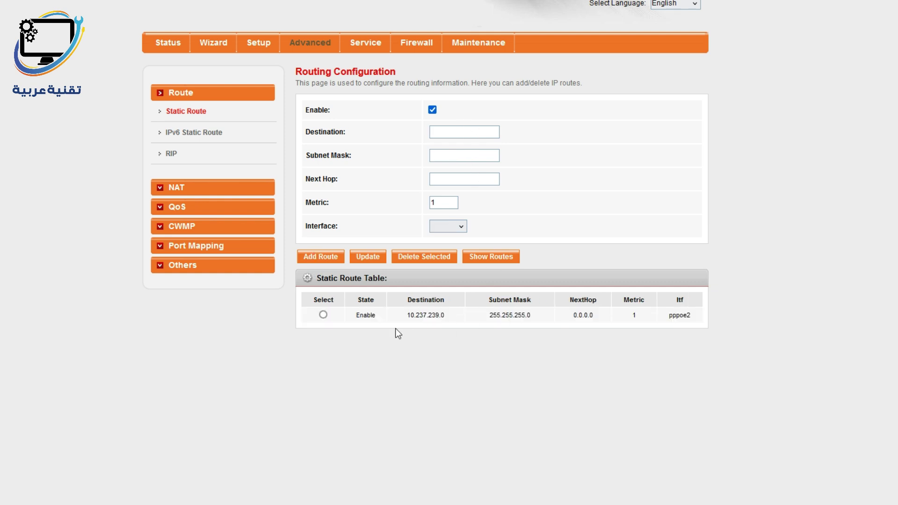
# - Return to Setup > WAN and load pppoe1's settings from the interfaces table
pyautogui.click(262, 47)
pyautogui.scroll(-3, 687, 180)
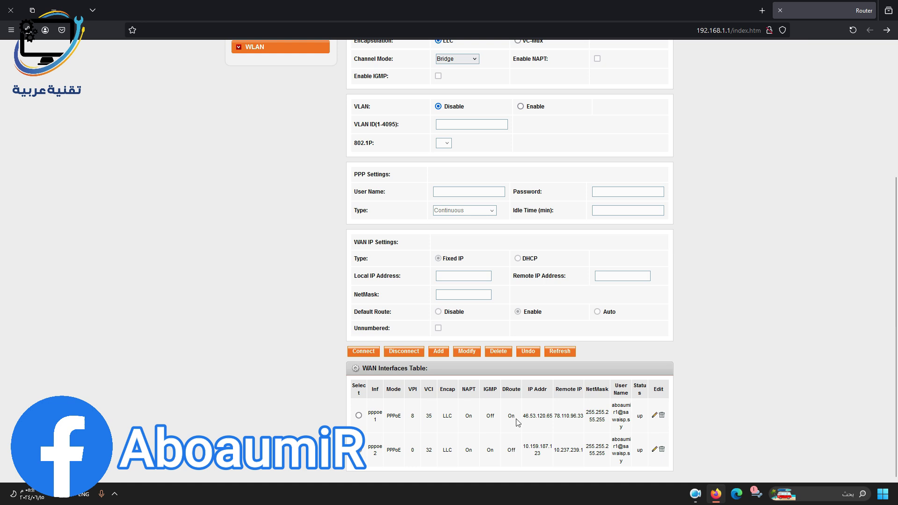
pyautogui.click(359, 416)
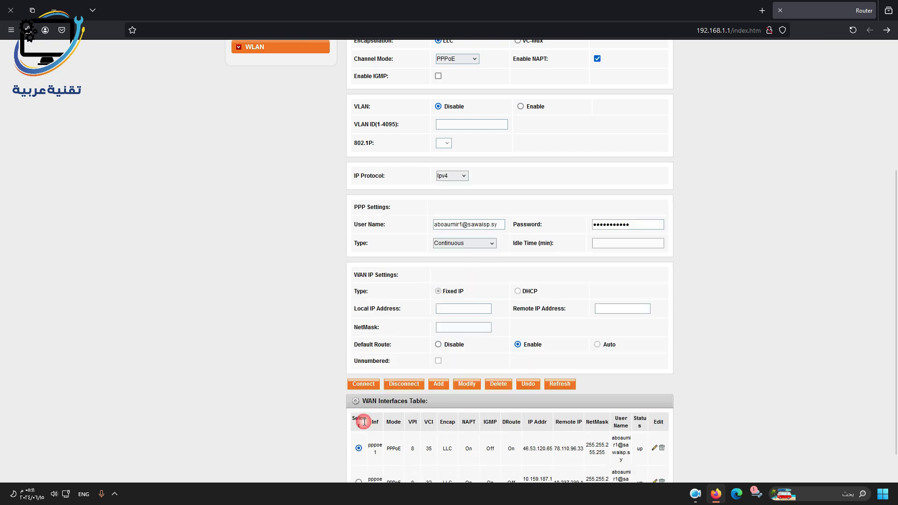